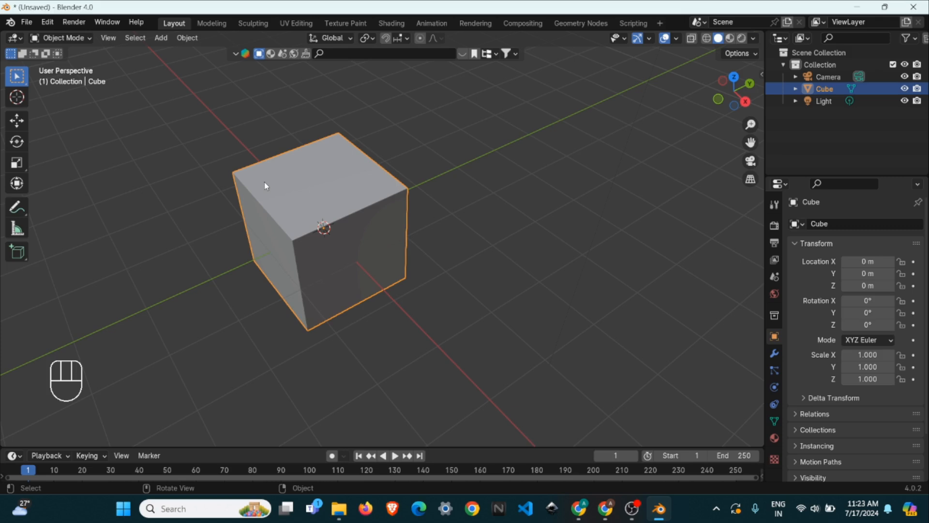
Step: Show the transform sidebar and put the default cube into Edit Mode
middle_click_drag(400, 267, 443, 268, "shift")
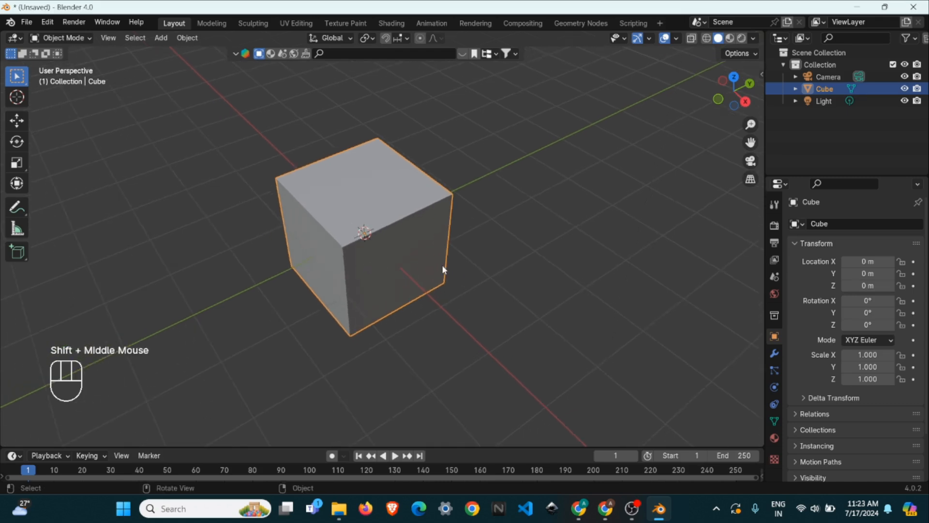
key("n")
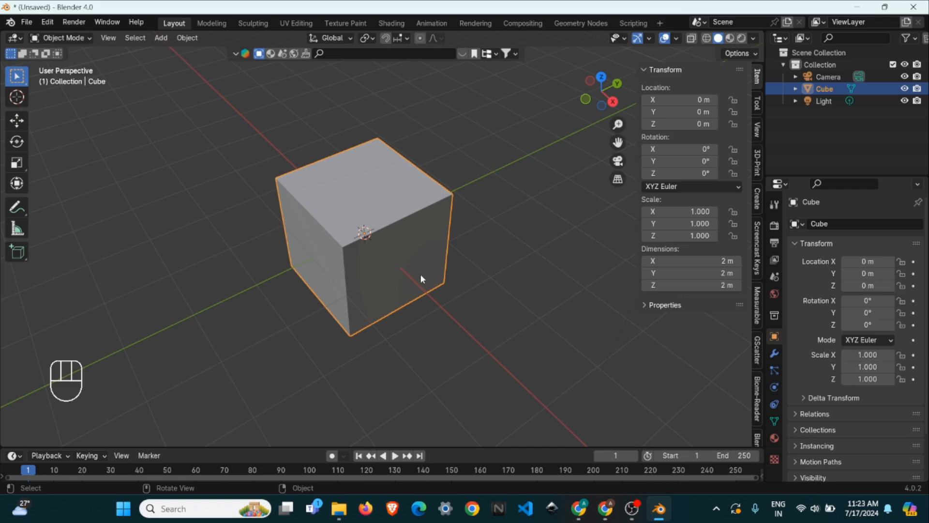
left_click(61, 38)
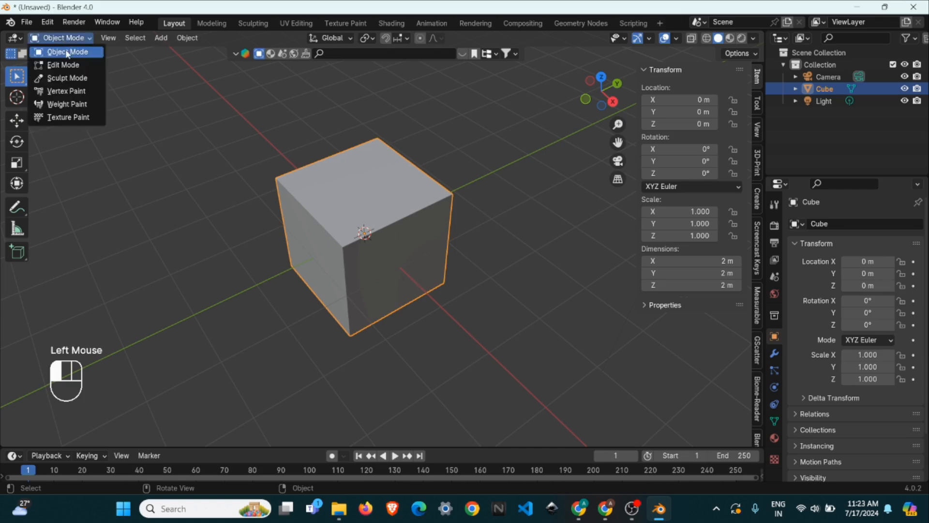
left_click(67, 65)
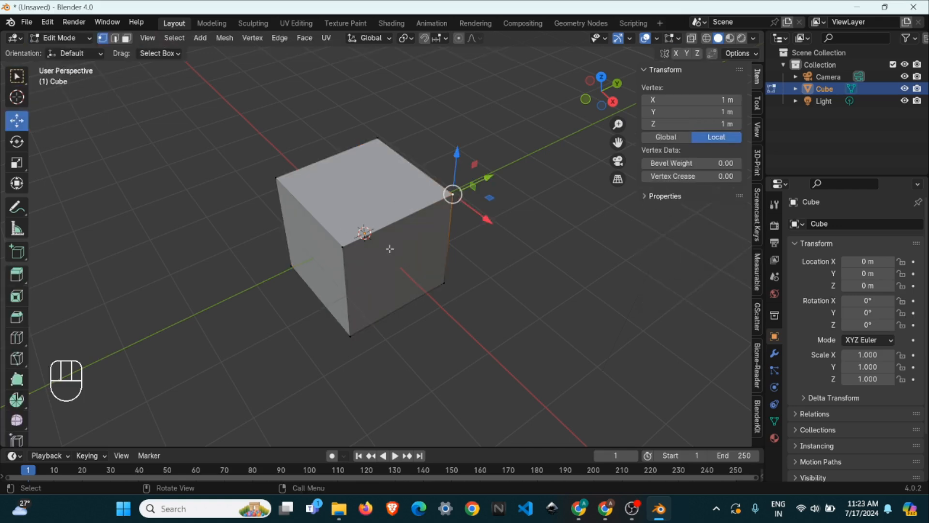
scroll(390, 249, "up", 2)
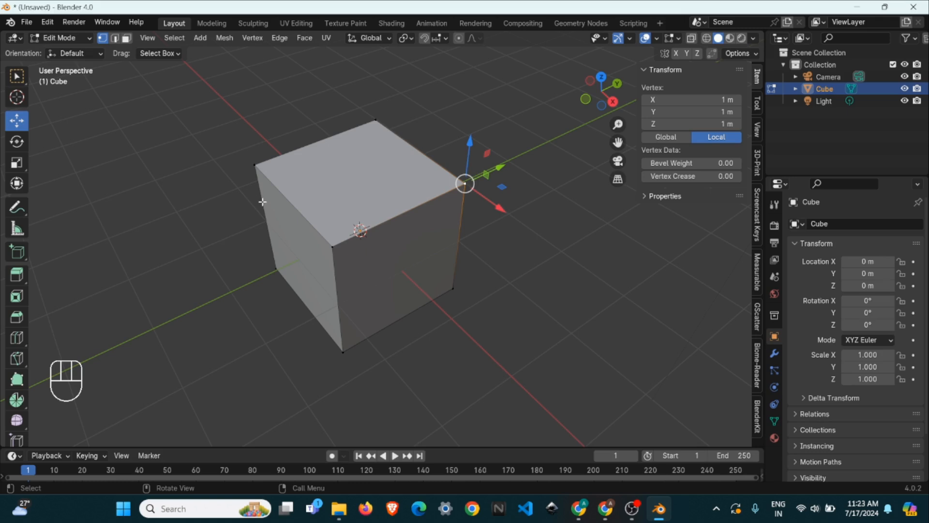
key("Tab")
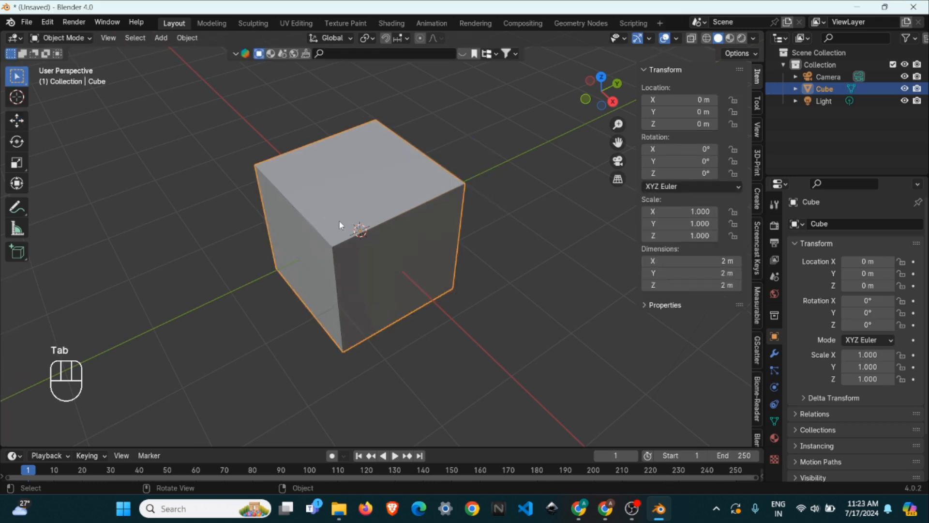
key("Tab")
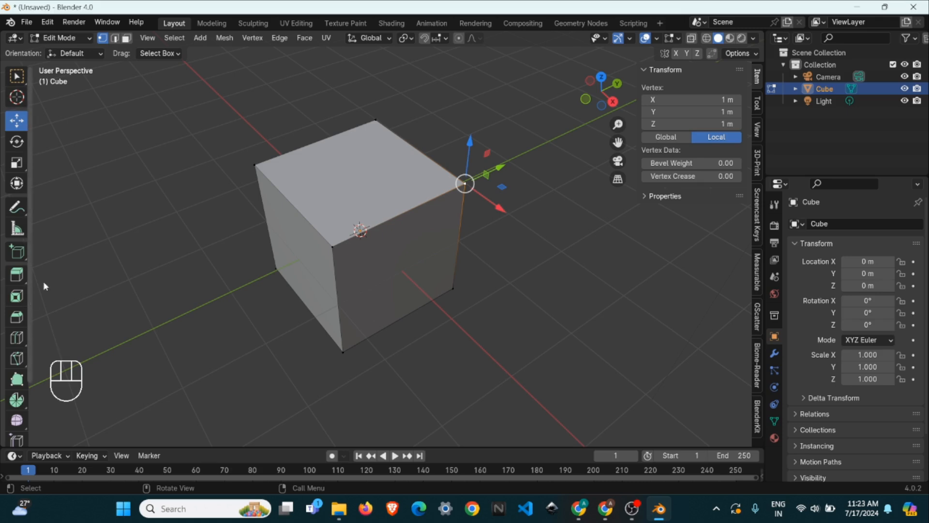
Step: Switch to edge selection and pick several edges around the cube's top face one after another
left_click(115, 39)
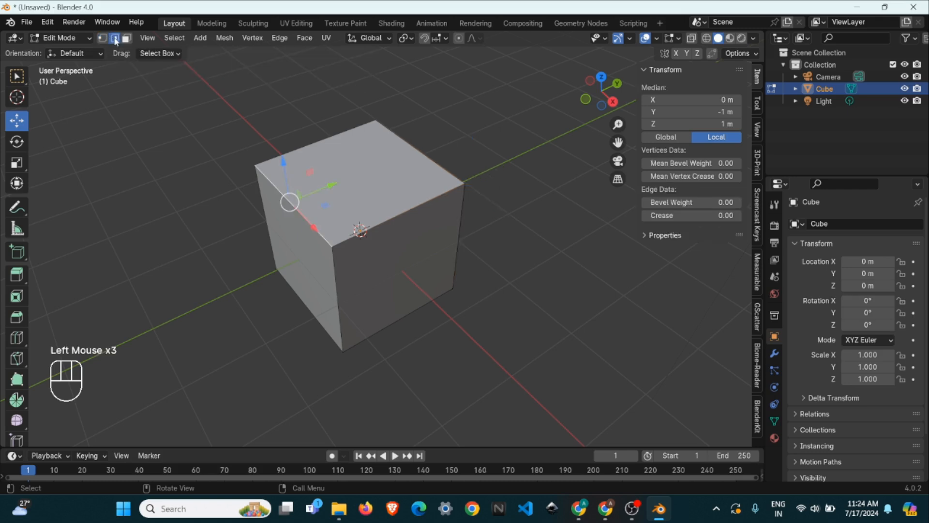
left_click(436, 215)
left_click(425, 158)
left_click(319, 145)
left_click(259, 170)
Step: Switch to face selection and pick the cube's top face and two side faces in turn
left_click(126, 38)
left_click(358, 165)
left_click(390, 290)
left_click(321, 271)
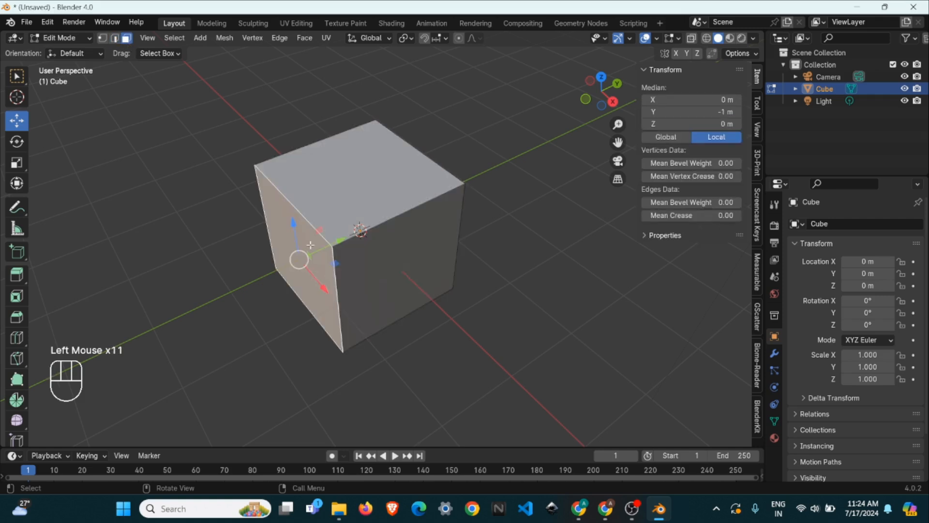
Step: Switch to vertex selection and pick two neighbouring upper corner vertices of the cube in turn
left_click(103, 39)
left_click(256, 166)
left_click(333, 245)
scroll(355, 224, "up", 2)
middle_click_drag(355, 224, 385, 278)
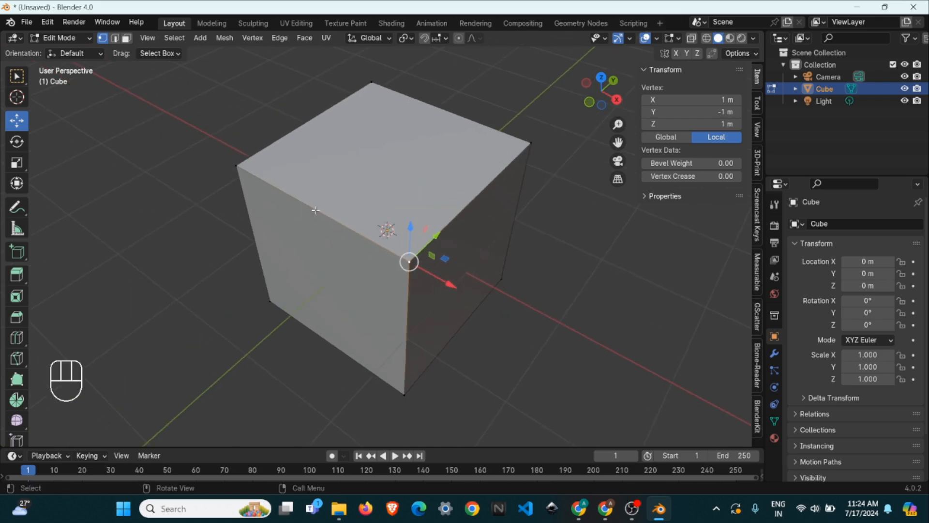
scroll(363, 287, "down", 2)
middle_click_drag(367, 292, 416, 310)
middle_click_drag(357, 278, 379, 272, "shift")
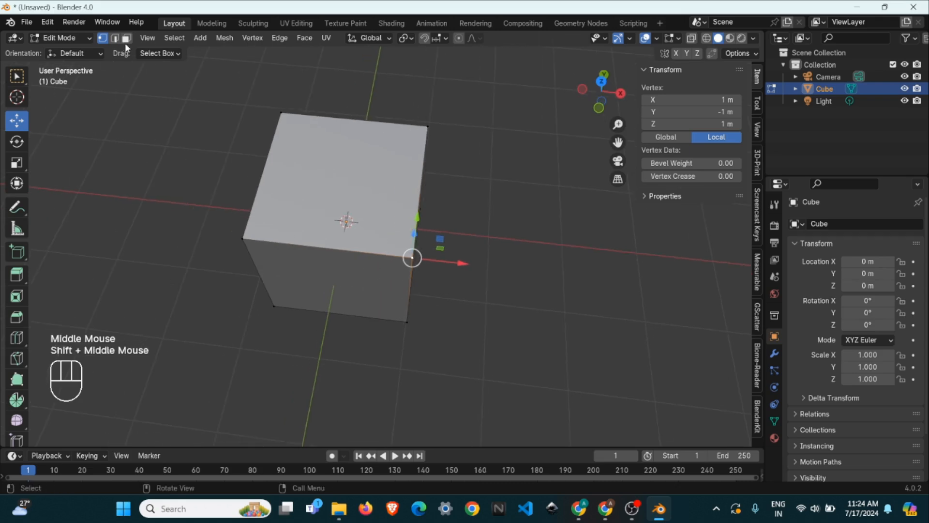
Step: Pick the four corner vertices of the top face one at a time in vertex selection
key("1")
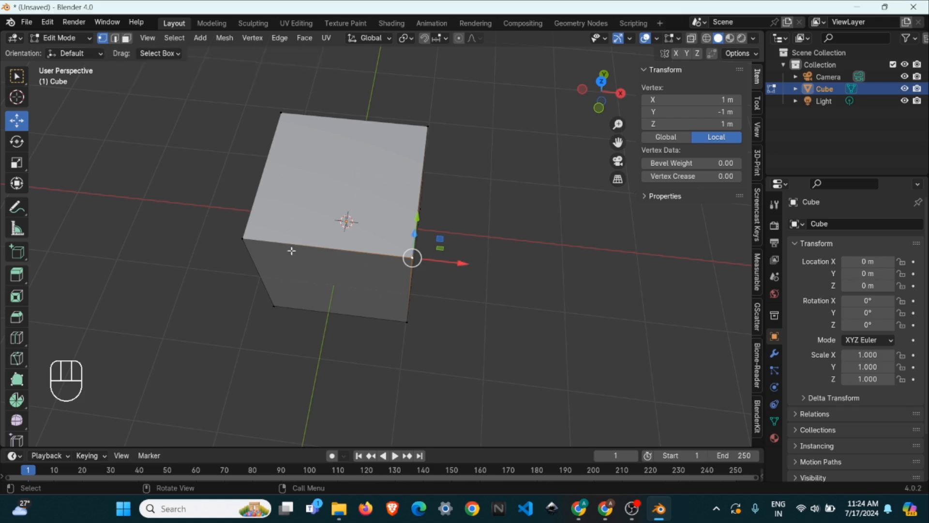
left_click(243, 239)
left_click(281, 113)
left_click(428, 126)
left_click(412, 258)
key("1")
Step: Switch to edge selection and pick the front edge of the cube's top face
key("2")
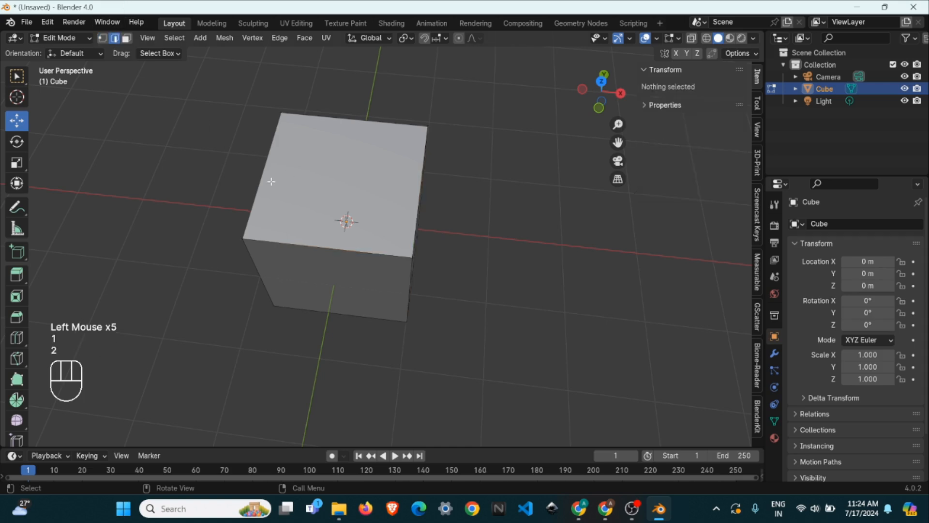
left_click(318, 200)
left_click(314, 252)
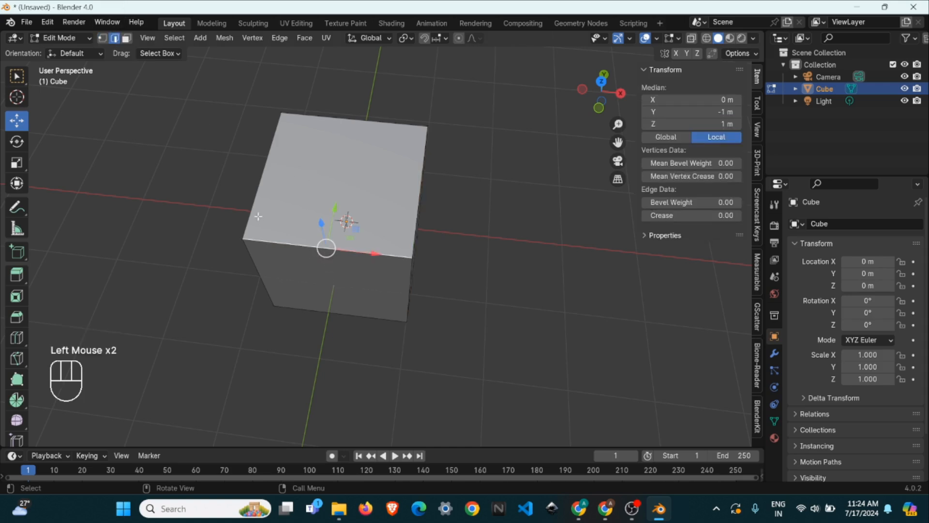
Step: Switch to face selection and pick the cube's top face and its front face in turn
key("3")
left_click(317, 233)
left_click(303, 281)
middle_click_drag(286, 315, 313, 290)
middle_click_drag(314, 290, 326, 276, "shift")
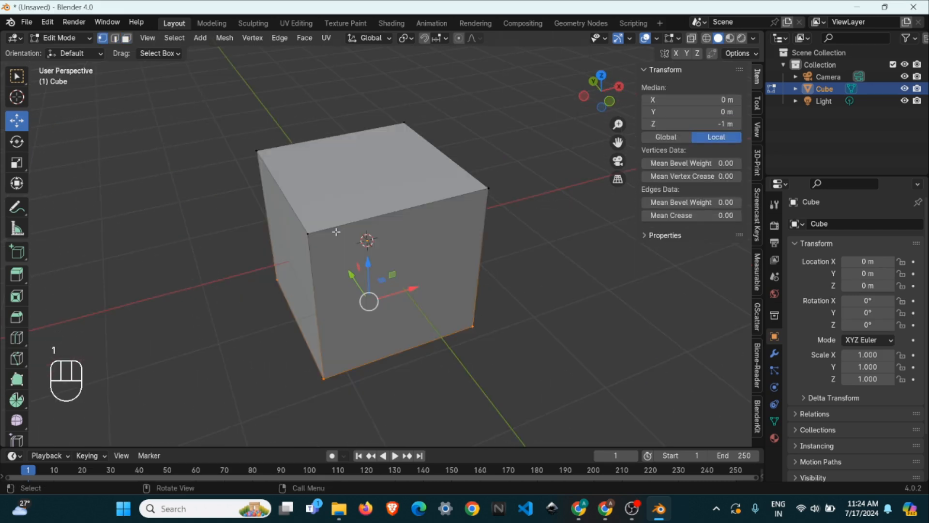
Step: In vertex selection, freely move the top corner vertex to about X -2.12, Y -0.98, Z 0.34 m and undo the move
left_click(306, 232)
middle_click_drag(386, 248, 358, 270)
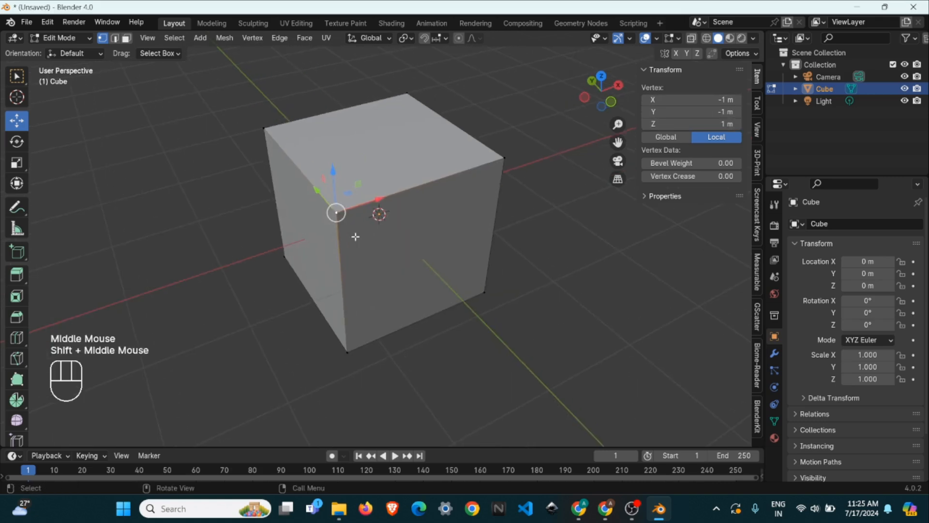
key("g")
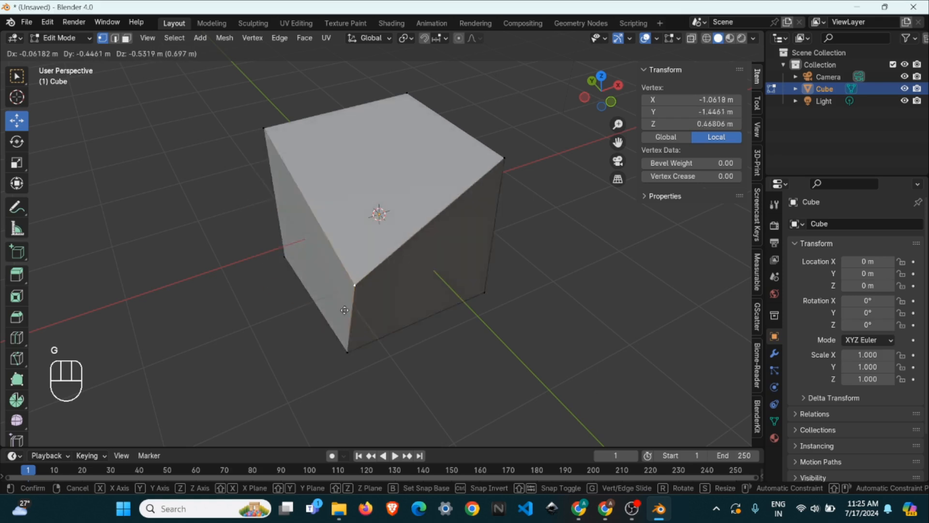
left_click(253, 328)
middle_click_drag(254, 322, 212, 284)
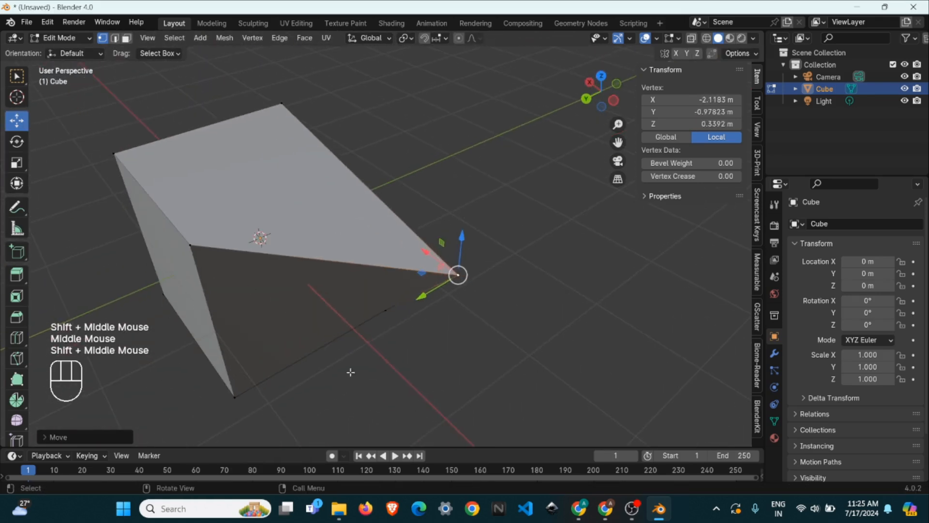
middle_click_drag(419, 408, 494, 375, "shift")
key("ctrl+z")
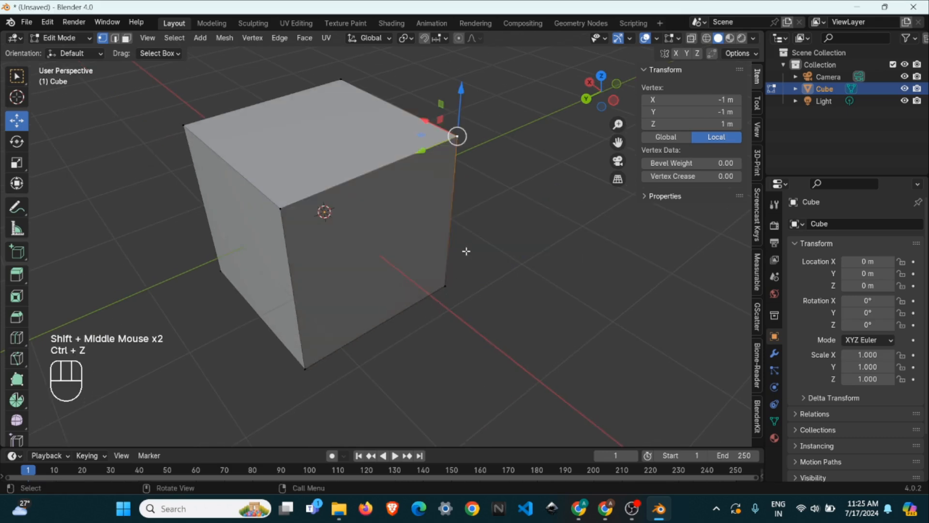
Step: Slide the same top corner vertex along the Y axis to about -0.02 m with the move gizmo and undo it
left_click_drag(422, 150, 454, 169)
middle_click_drag(454, 169, 382, 228, "shift")
left_click_drag(271, 223, 339, 227)
key("ctrl+z")
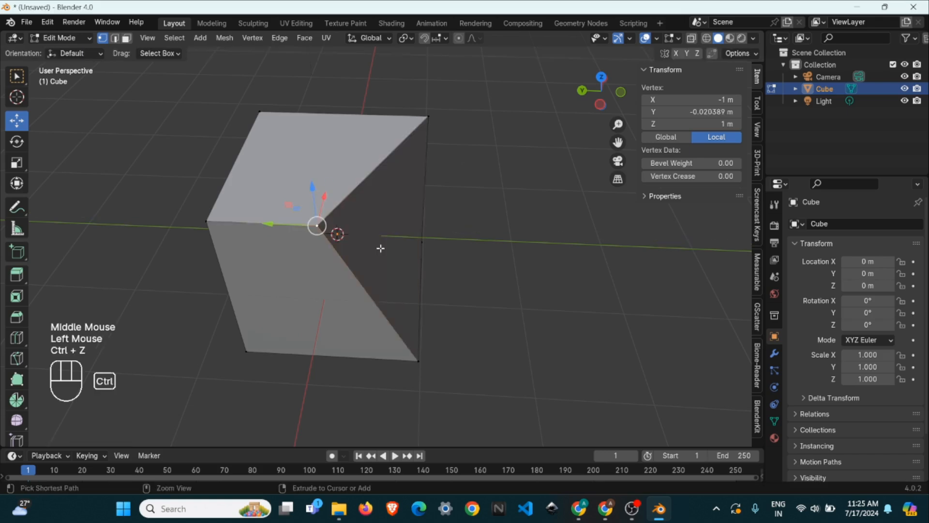
key("ctrl+z")
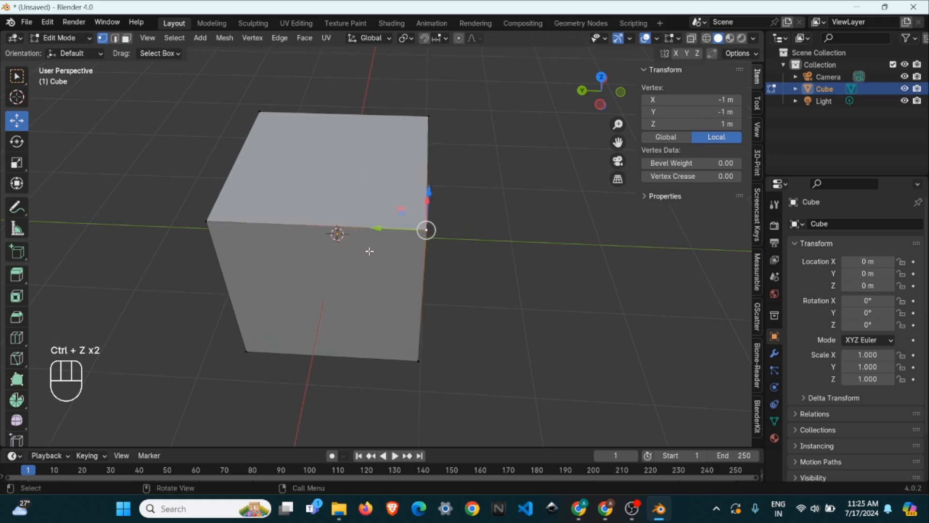
Step: Try to move the top corner vertex constrained to the global Y axis
key("g")
key("y")
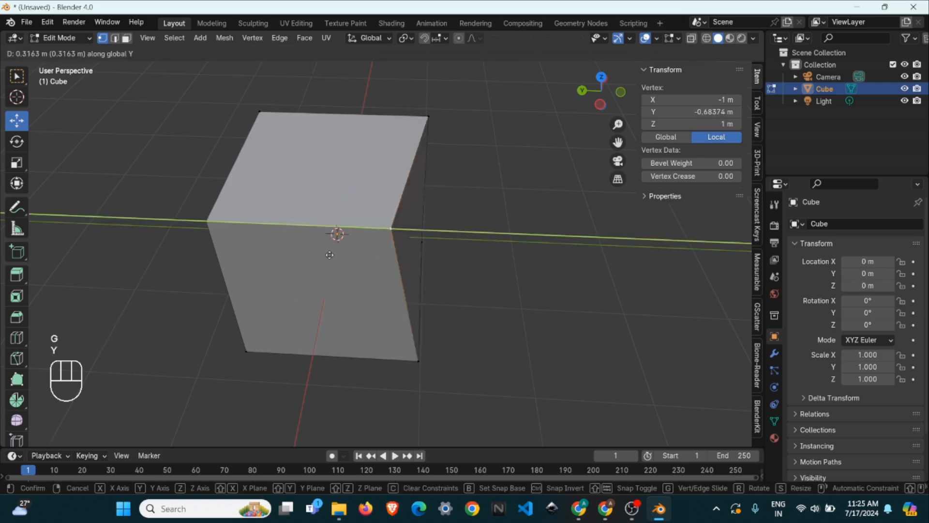
key("Escape")
Step: Activate the Rotate tool, select the front top edge in edge selection and try to rotate it
middle_click_drag(436, 265, 394, 281, "shift")
left_click(17, 142)
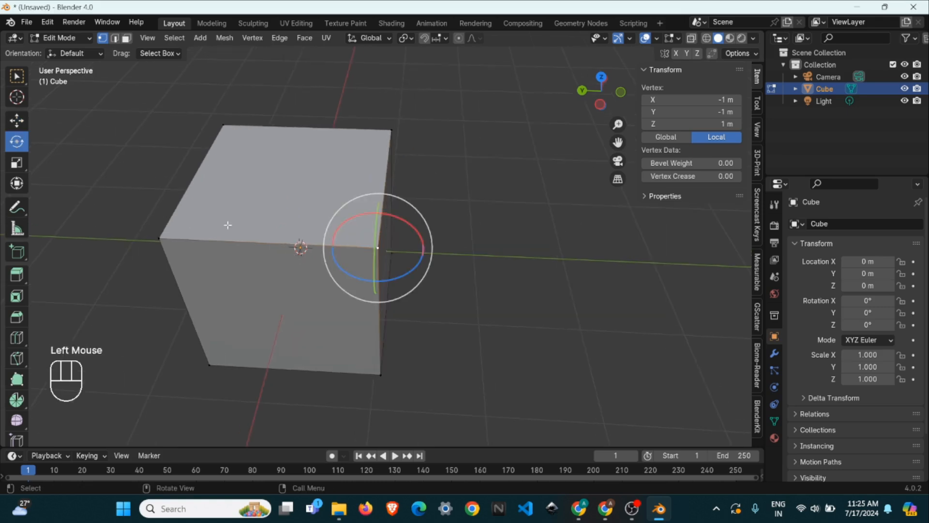
key("2")
left_click(359, 250)
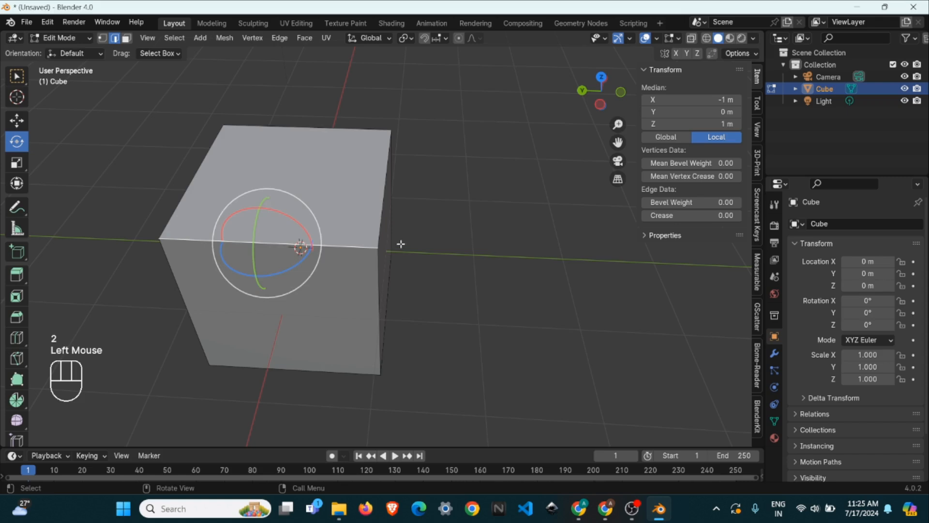
key("r")
key("Escape")
Step: Try to scale the selected top edge
middle_click_drag(301, 248, 281, 257)
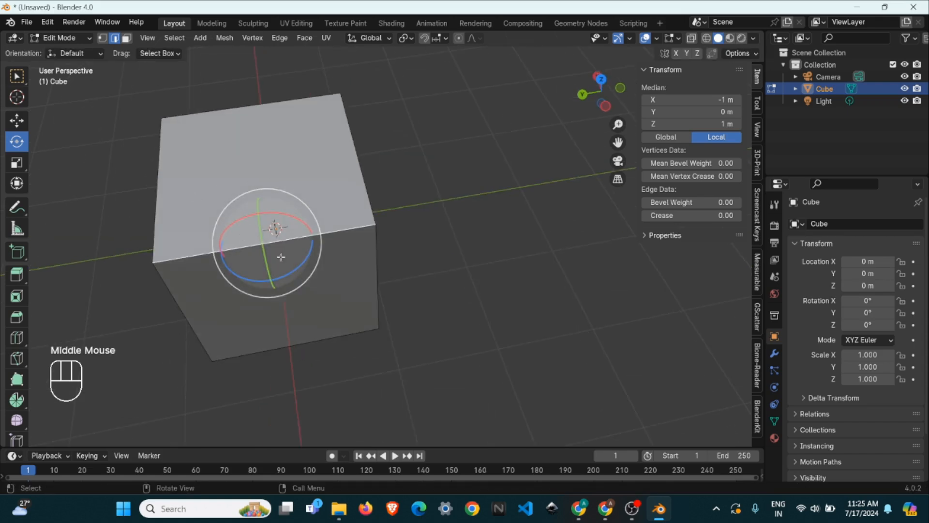
key("s")
key("Escape")
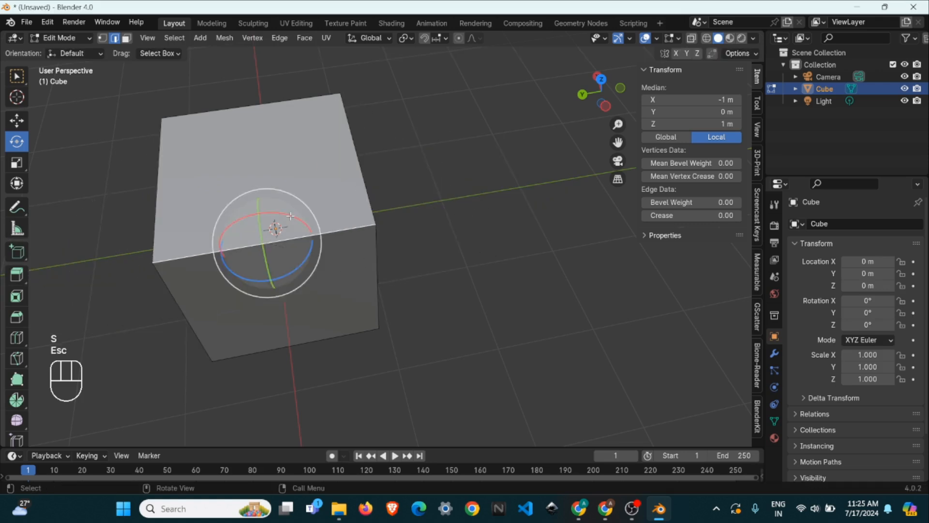
Step: Select the cube's top face in face selection and try to scale it
left_click(287, 174)
key("3")
left_click(314, 182)
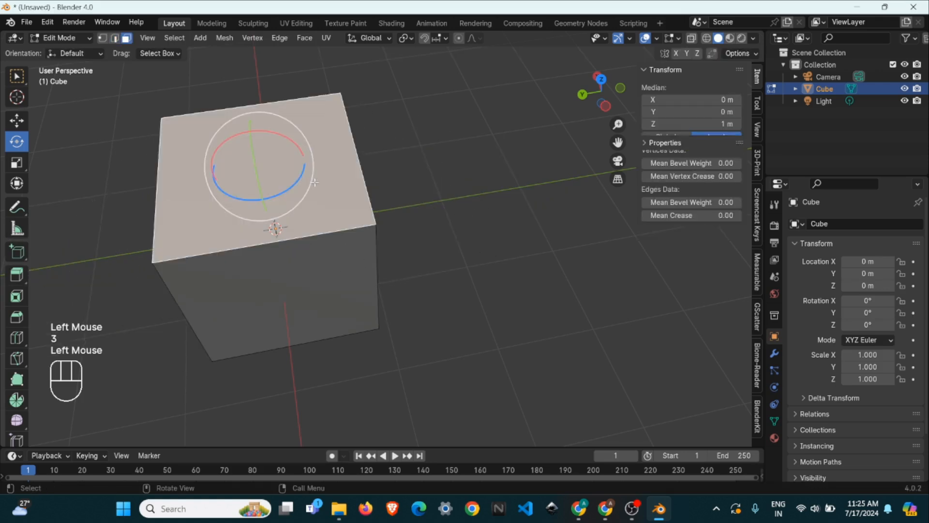
key("s")
key("Escape")
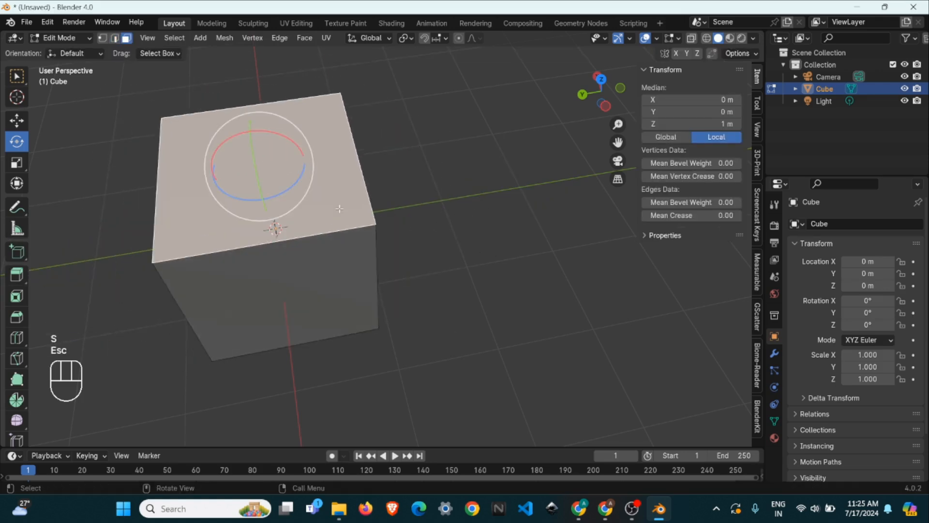
Step: Try to rotate and to move the selected top face
key("r")
key("Escape")
key("g")
key("Escape")
scroll(382, 300, "down", 1)
middle_click_drag(384, 300, 360, 270, "shift")
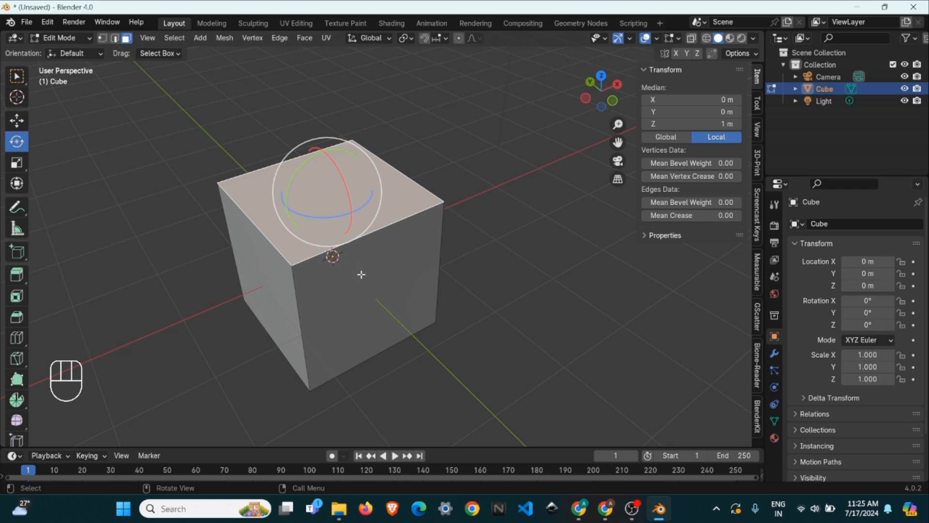
Step: Return to Object Mode and set the cube's Z rotation to 45°
key("Tab")
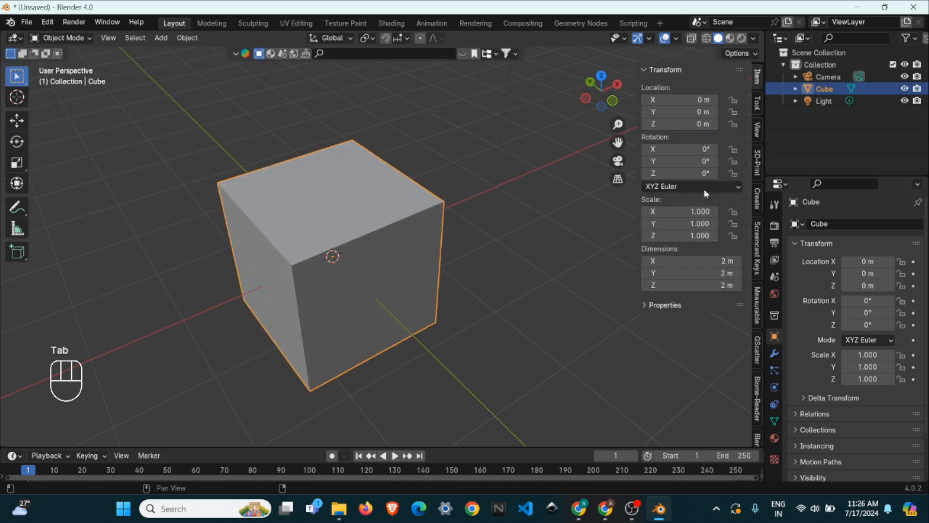
middle_click(667, 210)
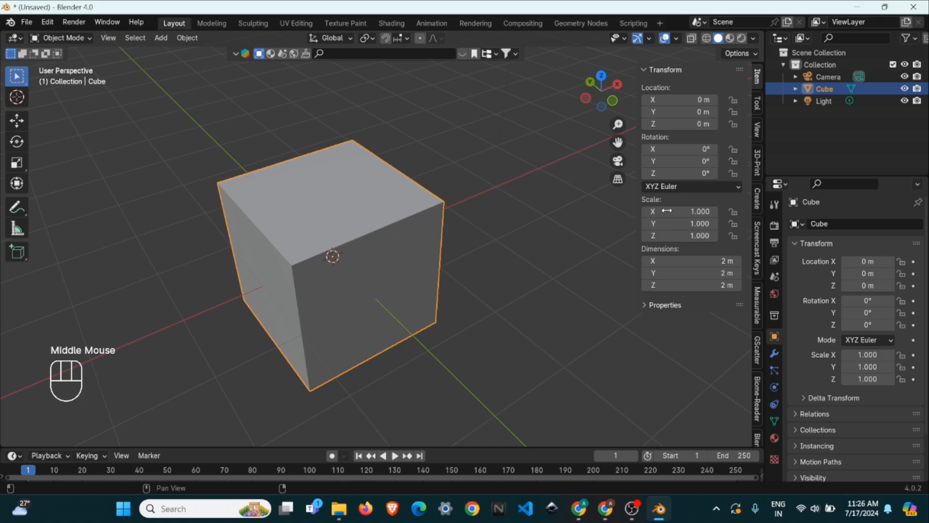
left_click(677, 173)
type("45")
key("Return")
Step: Enter Edit Mode on the rotated cube and select its top corner vertex at local X -1 m, Y 1 m in vertex selection
middle_click_drag(371, 213, 128, 177)
scroll(370, 255, "down", 1)
key("Tab")
scroll(357, 252, "up", 1)
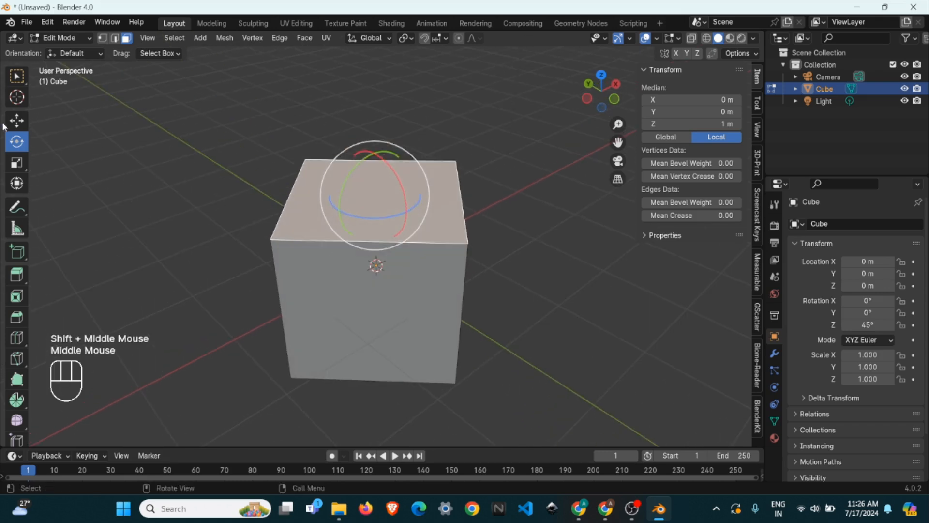
key("1")
left_click(270, 239)
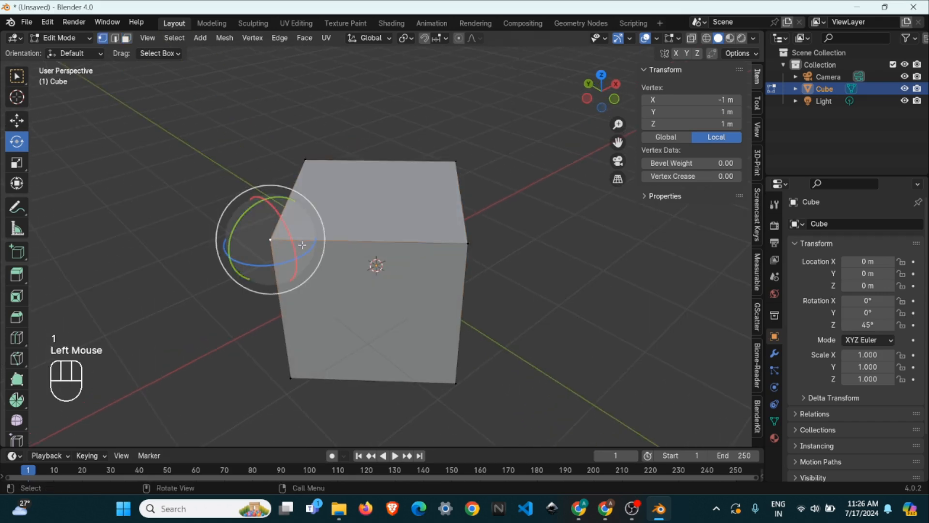
Step: Activate the Move tool for the selected vertex and set the transform orientation to Local
left_click(17, 120)
middle_click_drag(281, 257, 270, 239)
scroll(305, 249, "up", 1)
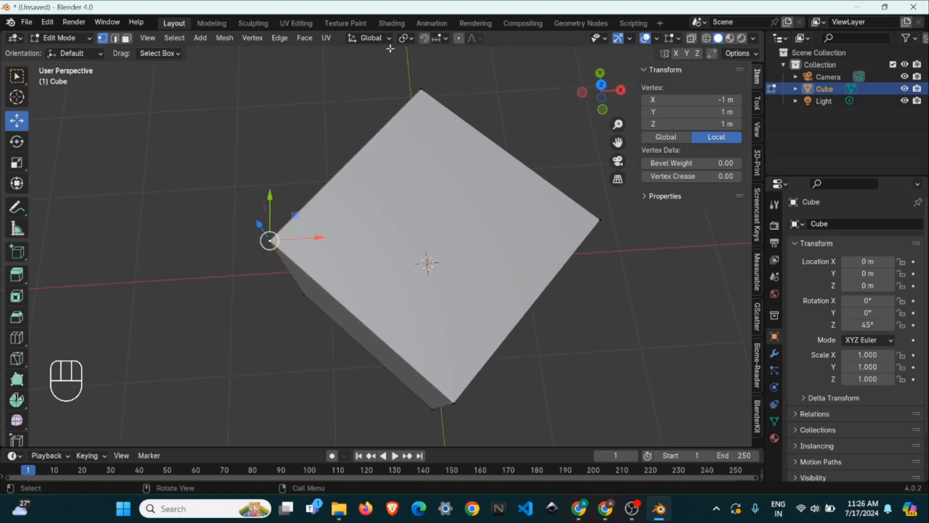
left_click(373, 38)
left_click(339, 91)
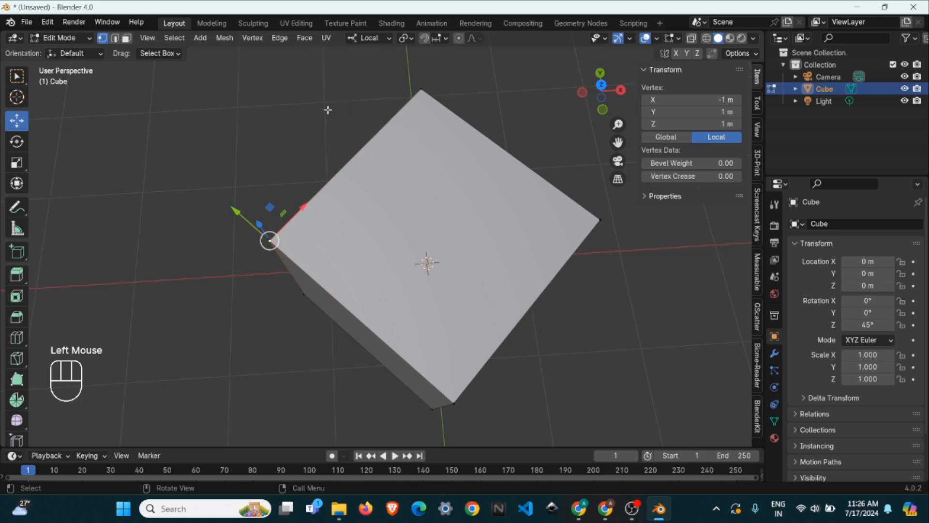
Step: Set the transform orientation back to Global
left_click(370, 38)
left_click(341, 76)
scroll(288, 263, "down", 1)
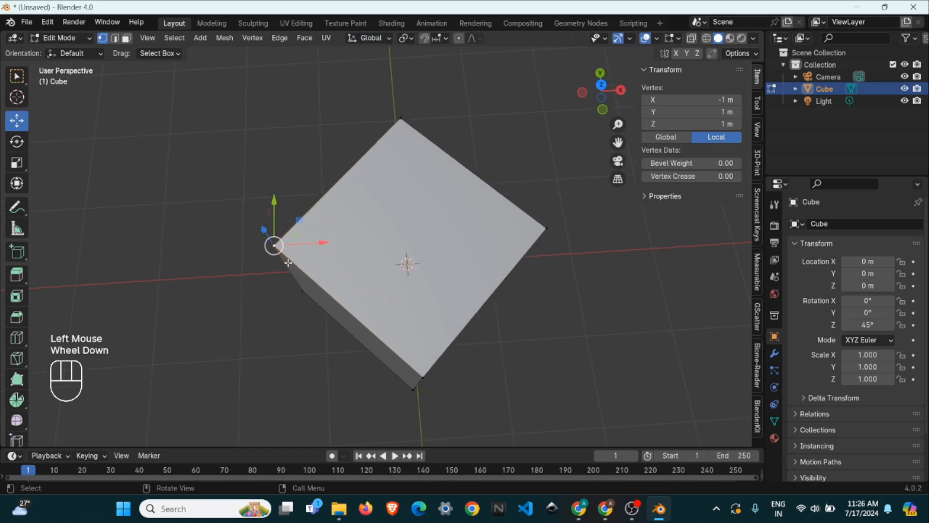
Step: Try to move the selected corner vertex outward along the cube's local Y axis while the orientation is Global
key("g")
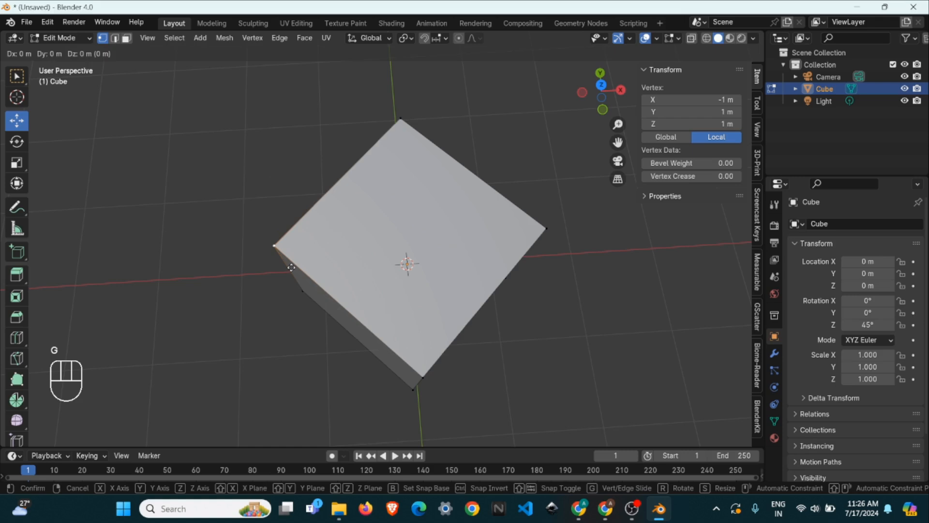
key("y")
key("y")
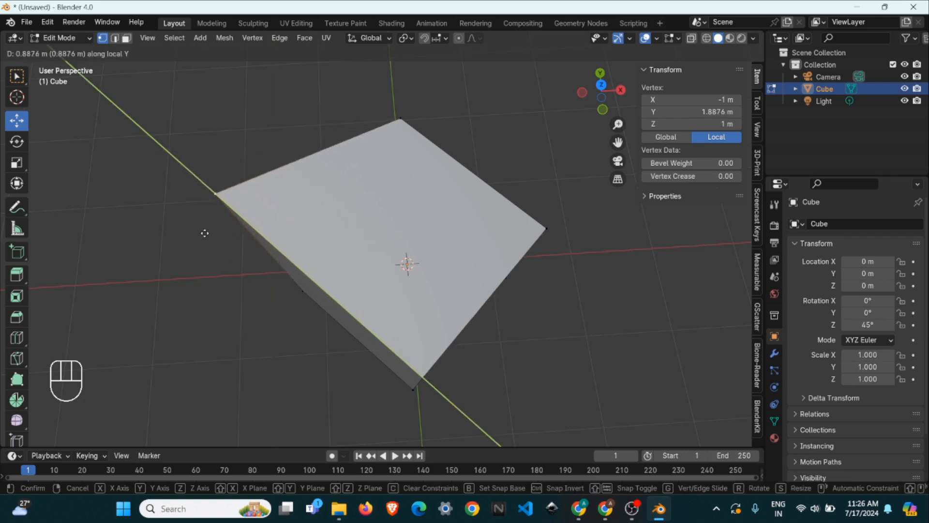
left_click(172, 151)
Step: Switch to face selection in Edit Mode and select the cube's top face
scroll(220, 201, "down", 2)
middle_click_drag(194, 193, 220, 202)
key("Tab")
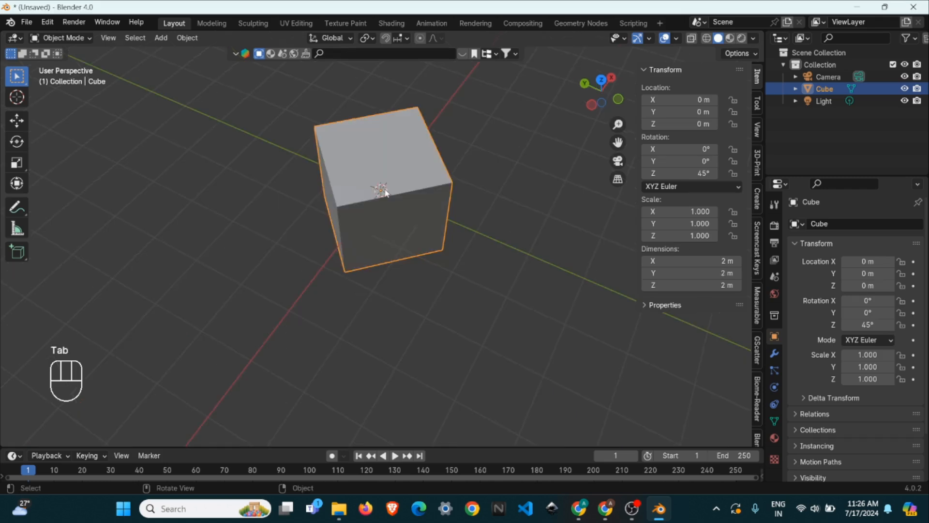
key("Tab")
middle_click_drag(398, 183, 354, 231, "shift")
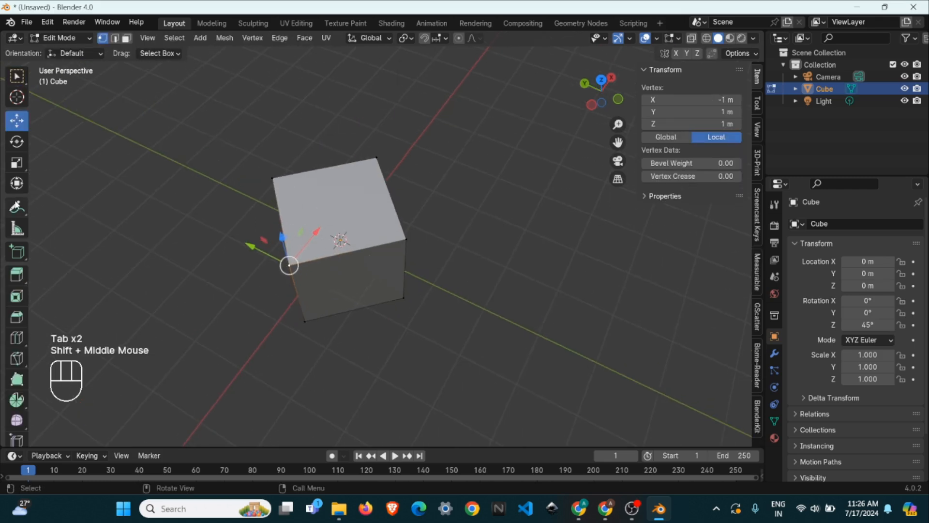
key("3")
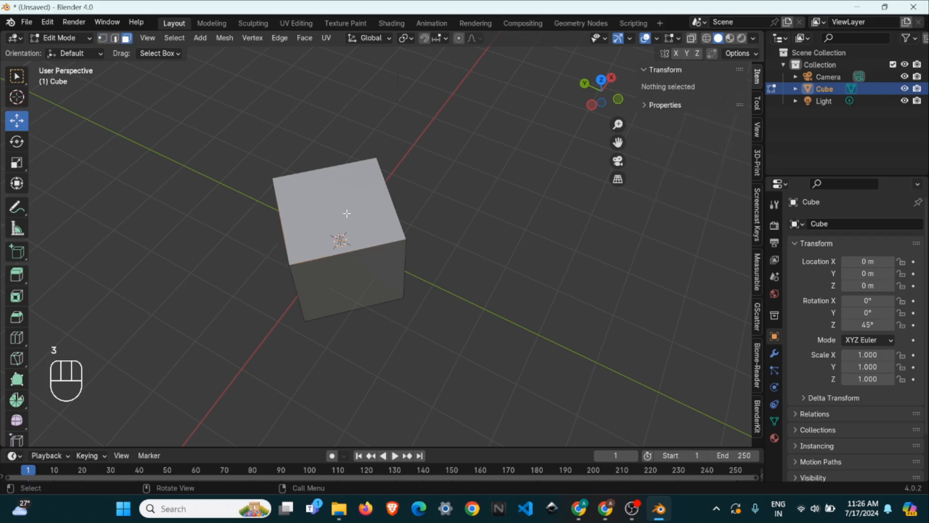
left_click(358, 208)
middle_click_drag(358, 208, 224, 280, "shift")
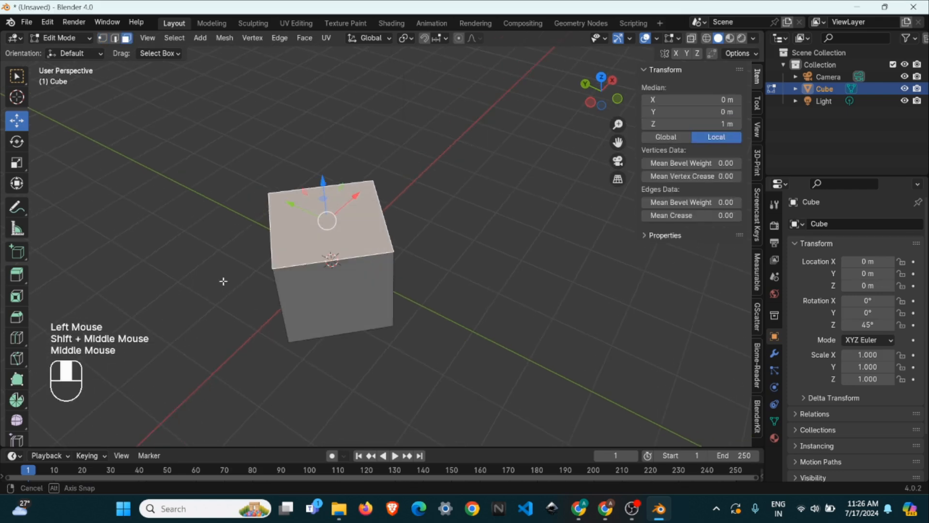
Step: Extrude the cube's top face upward by about 1.65 m with the Extrude Region tool
left_click(19, 285)
middle_click_drag(460, 251, 460, 271, "shift")
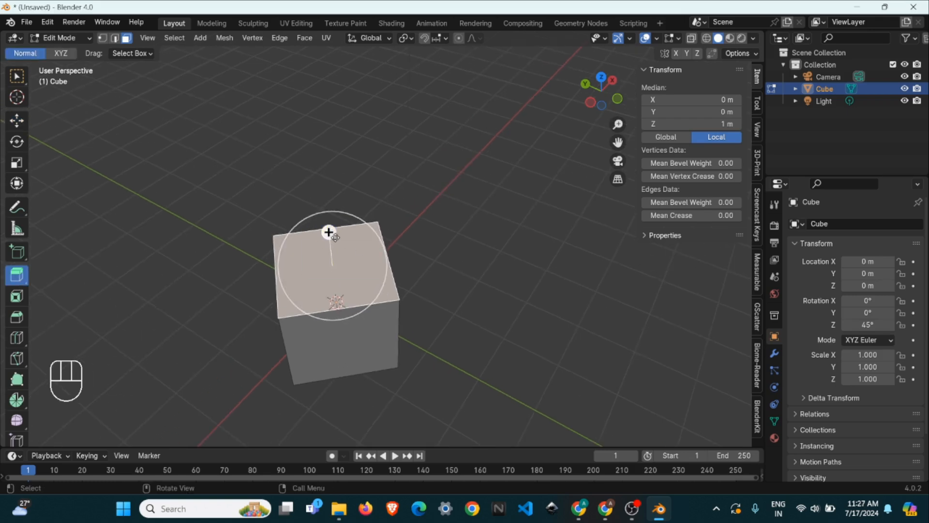
left_click_drag(329, 232, 328, 157)
middle_click_drag(328, 157, 346, 325)
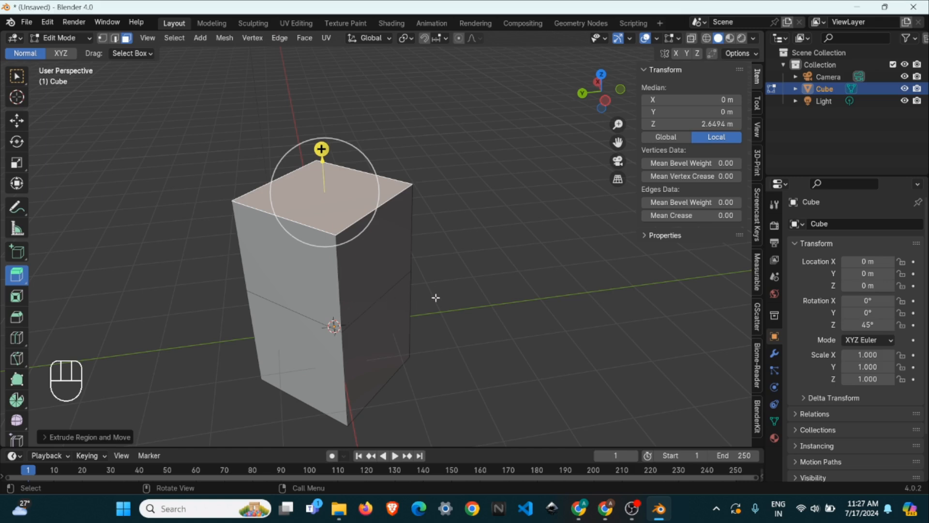
Step: Scale the extruded top face down into a strong taper and extrude it upward by about 1.4 m as a neck
key("s")
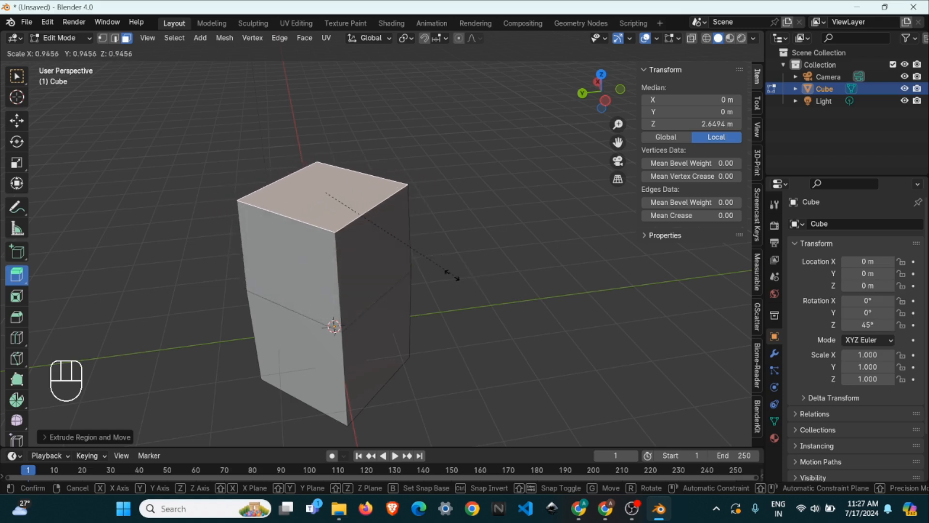
left_click(367, 234)
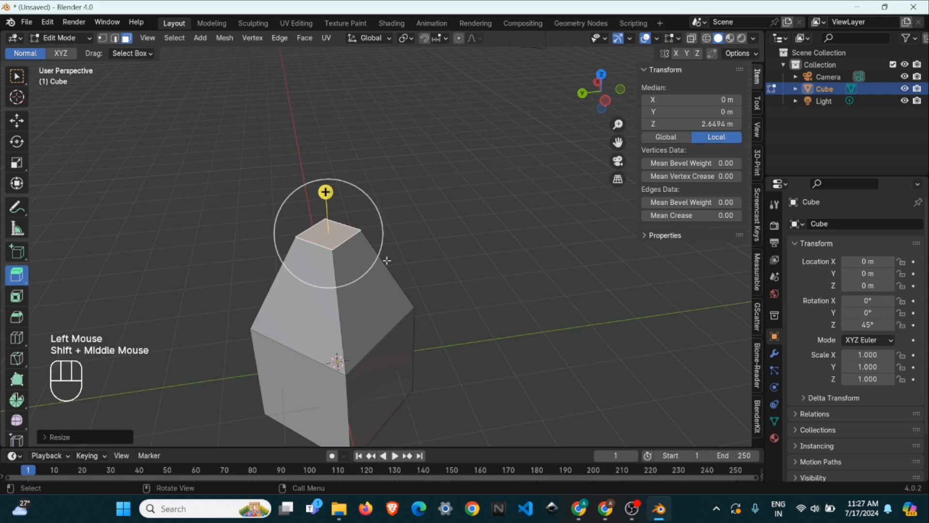
key("e")
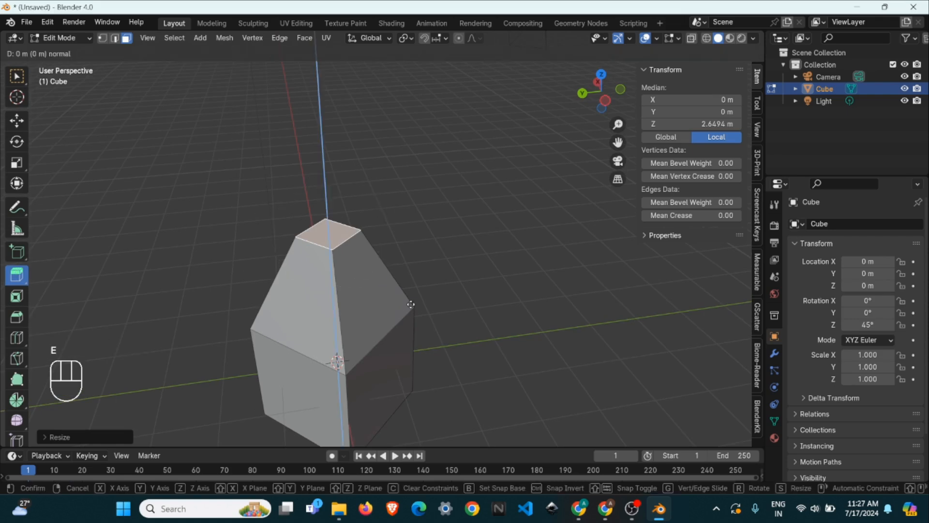
left_click(411, 219)
middle_click_drag(411, 219, 398, 284, "shift")
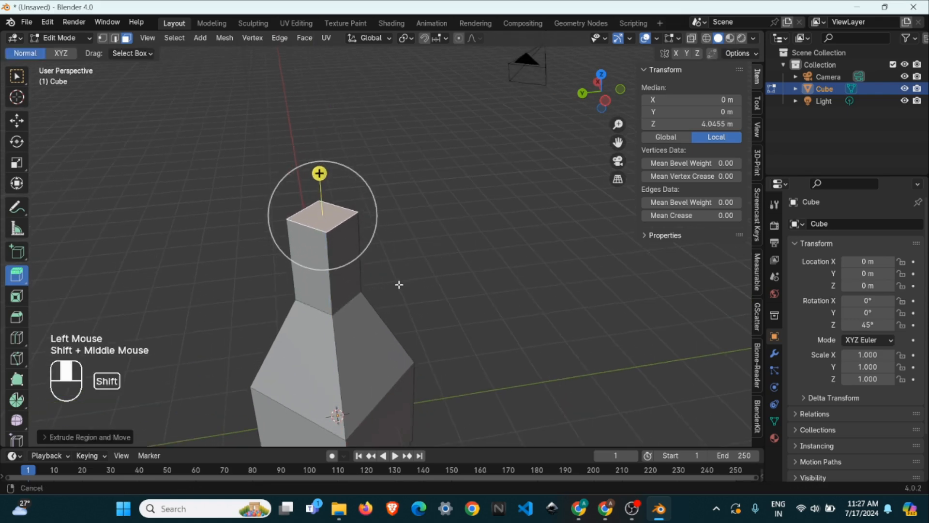
Step: Extrude the neck's top face upward by about 0.62 m and scale it down slightly
key("e")
left_click(402, 245)
key("s")
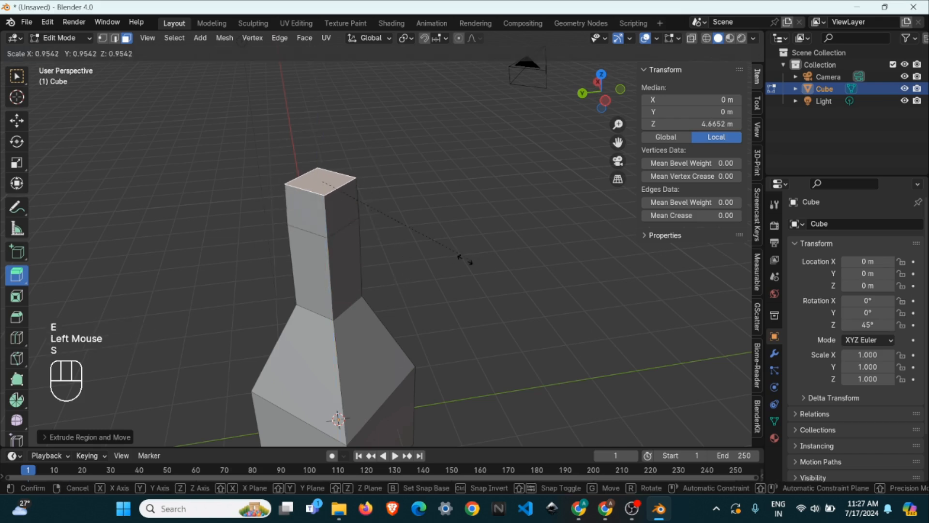
left_click(420, 254)
middle_click_drag(388, 234, 389, 303, "shift")
Step: Extrude the narrowed top face upward two more times and scale the newest end face down
key("e")
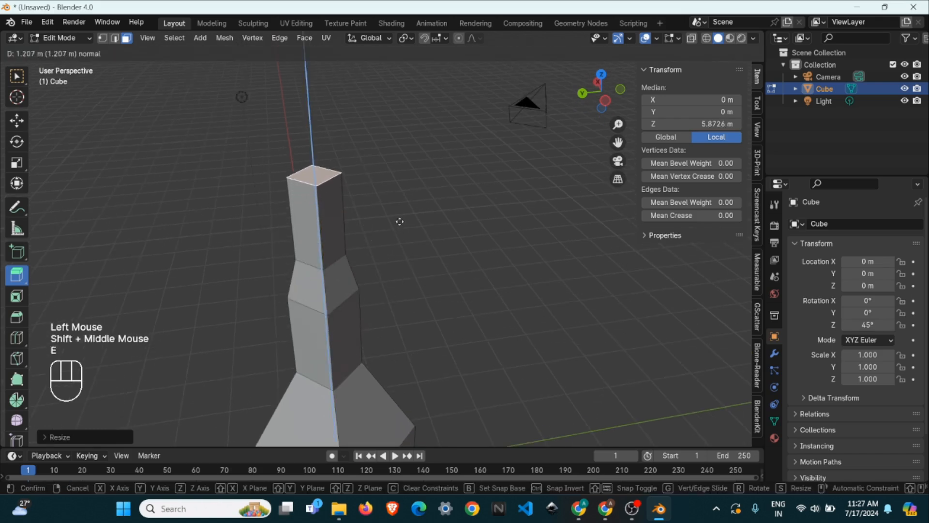
left_click(417, 231)
key("e")
left_click(439, 217)
key("s")
left_click(416, 224)
middle_click_drag(416, 224, 391, 337, "shift")
Step: Extrude the tip once more to a total model height of about 8.15 m and return to Object Mode
key("e")
left_click(353, 247)
scroll(358, 261, "down", 2)
key("Tab")
middle_click_drag(406, 369, 416, 339, "shift")
middle_click_drag(416, 338, 375, 325)
middle_click_drag(375, 324, 318, 220)
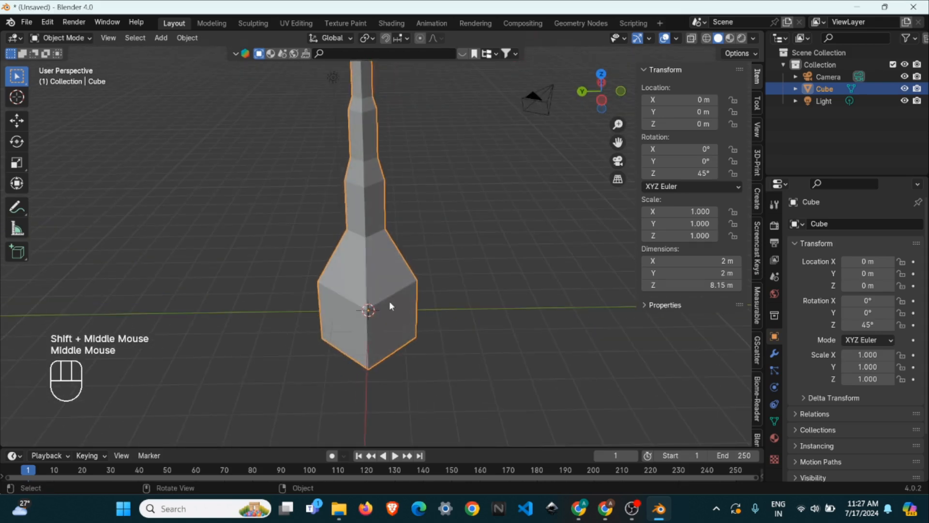
mouse_move(426, 318)
middle_mouse_down("shift")
mouse_move(406, 340)
mouse_move(433, 312)
middle_mouse_up("shift")
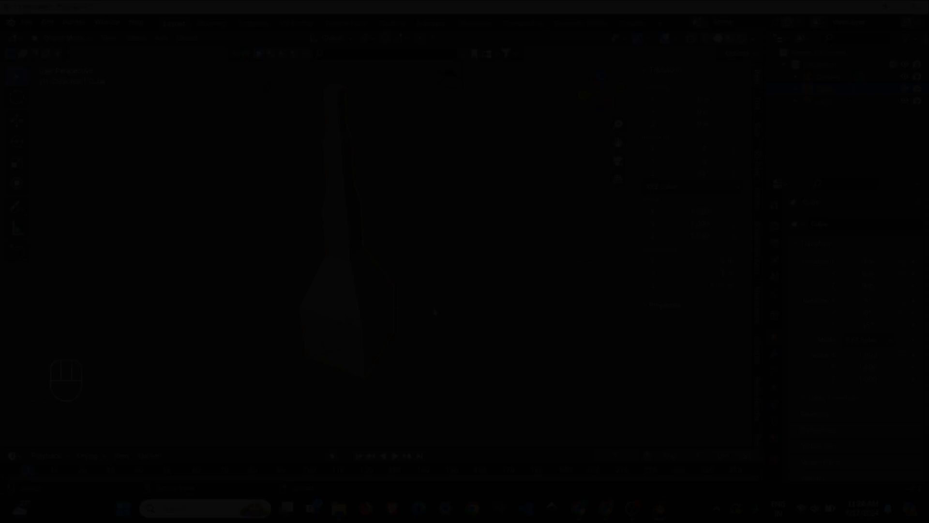